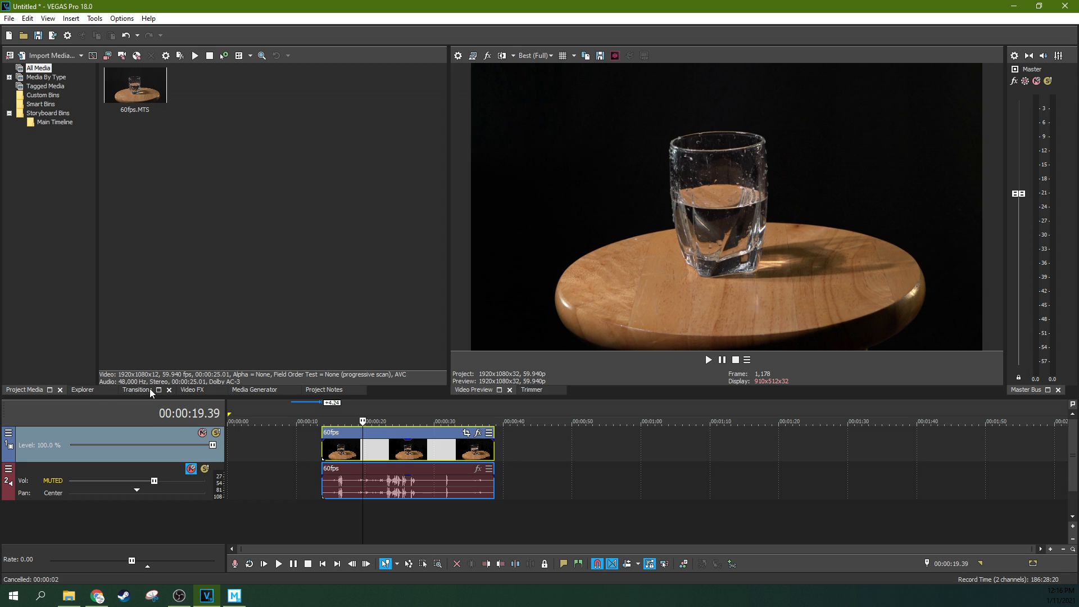
Apply the Extreme preset of the Unsharp Mask video effect to the 60fps video clip on the timeline.
click(190, 390)
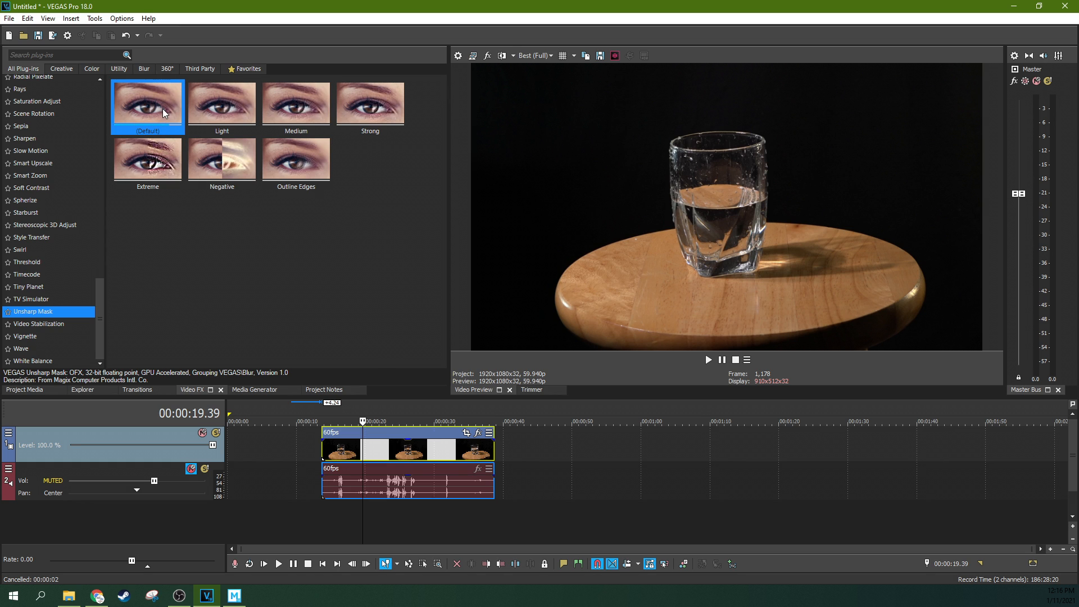
click(222, 113)
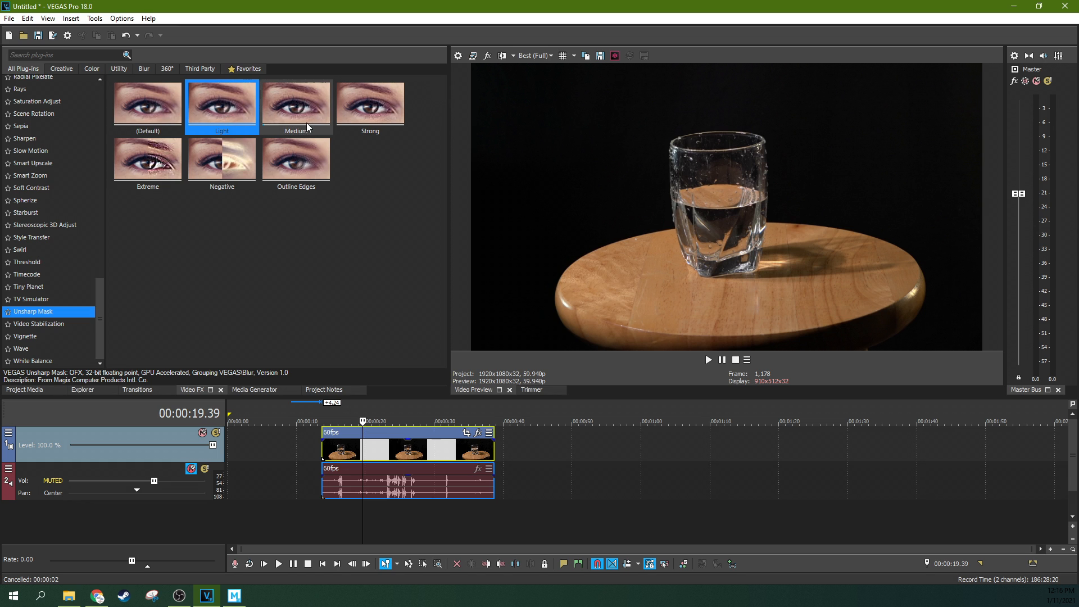
drag(142, 161, 392, 458)
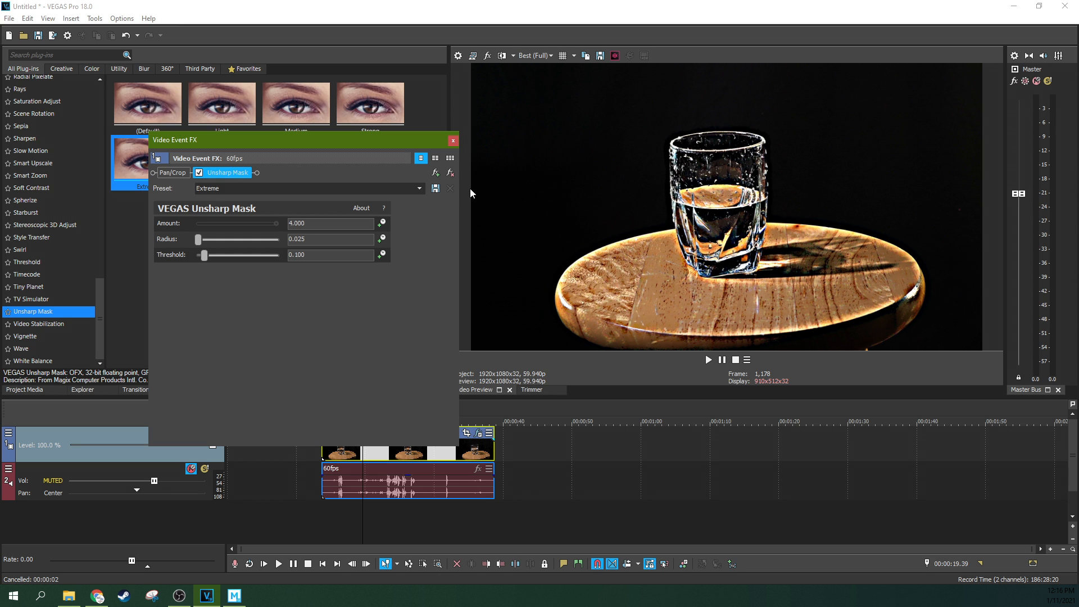
Remove the Extreme Unsharp Mask from the 60fps clip and apply the Light preset instead.
click(450, 172)
click(452, 140)
drag(241, 114, 403, 429)
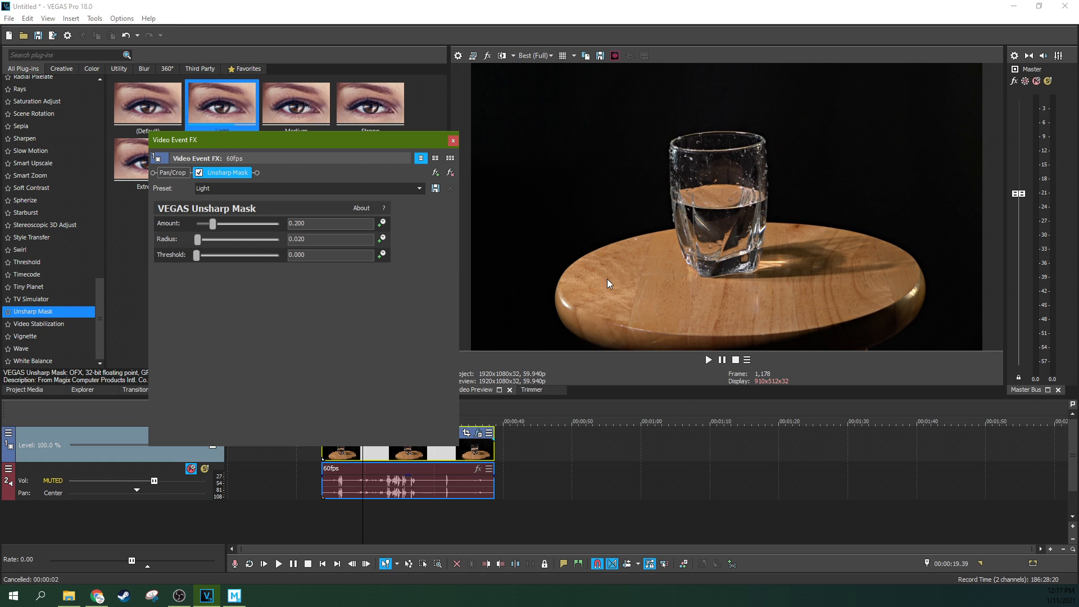
Remove the Light Unsharp Mask from the 60fps clip and apply the Extreme preset again.
click(450, 159)
click(453, 140)
click(154, 167)
drag(154, 168, 409, 442)
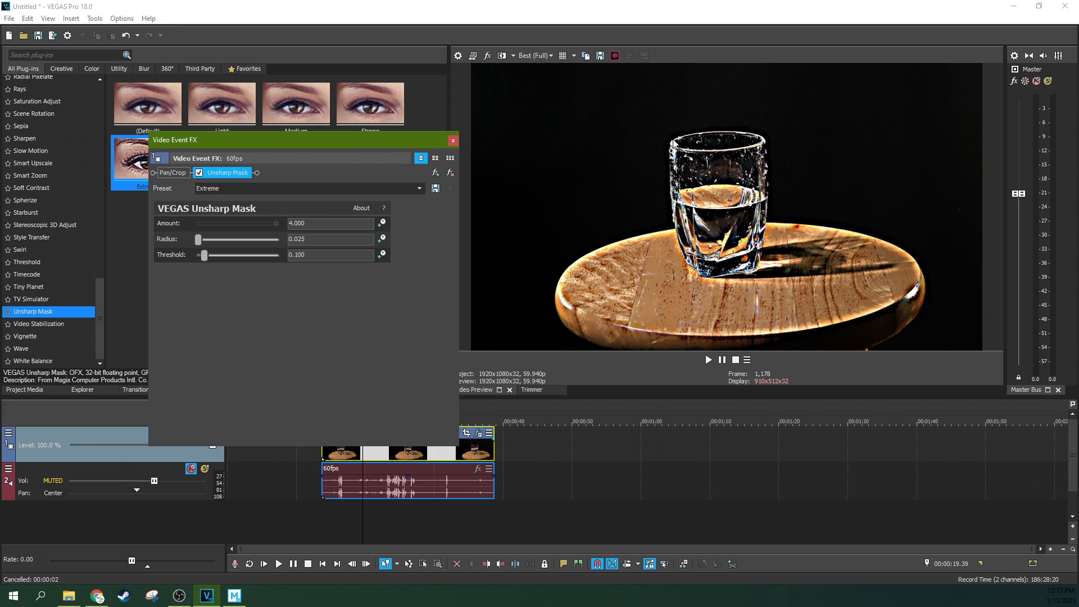
Replace the Extreme Unsharp Mask on the 60fps clip with the Medium preset.
key(alt+Tab)
click(450, 173)
click(453, 141)
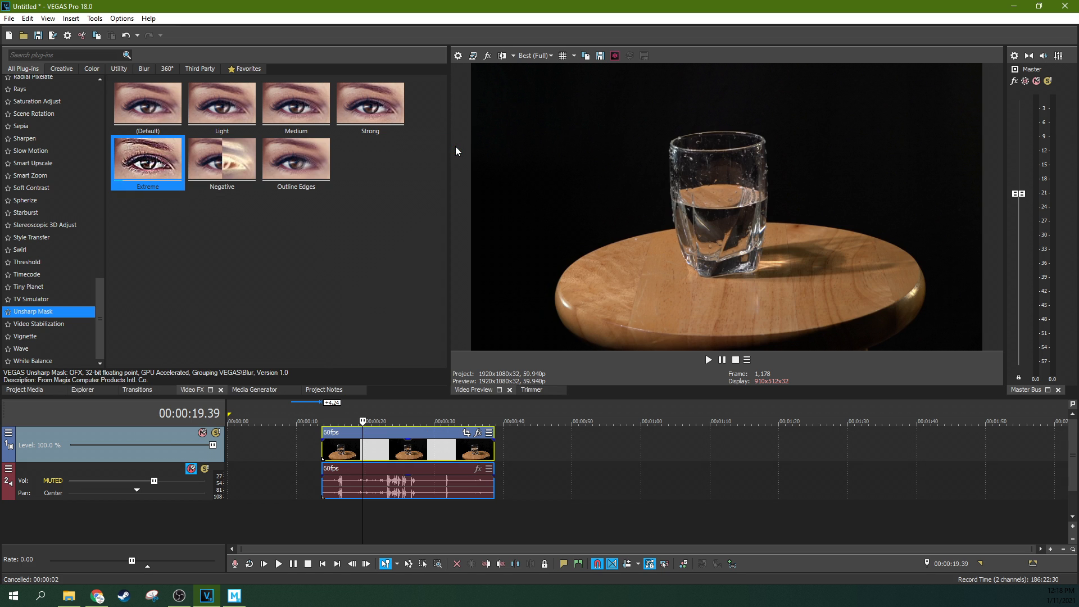
drag(296, 104, 436, 443)
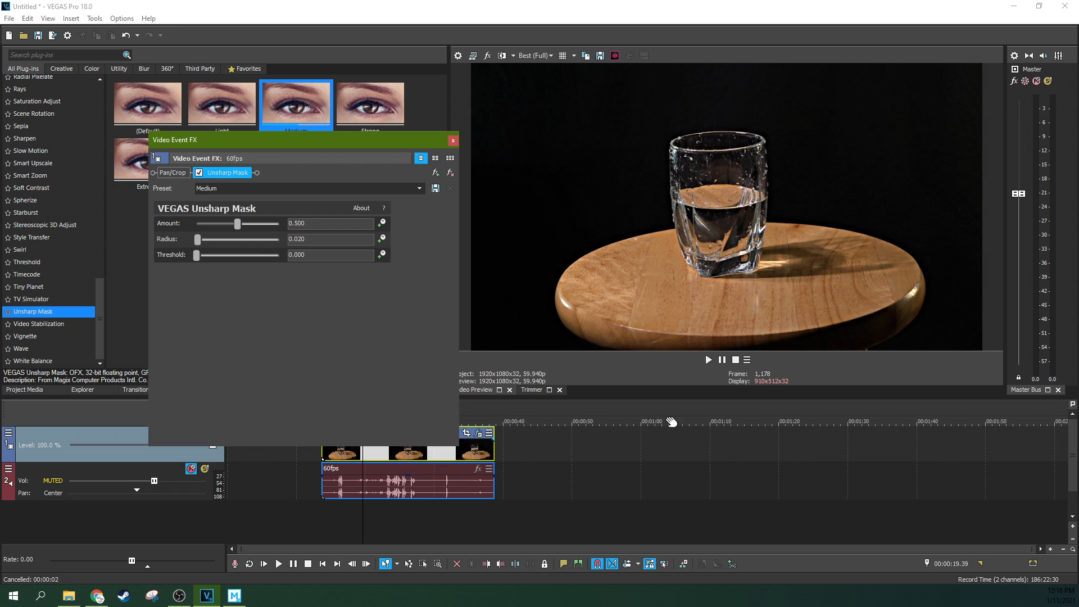
Play the clip with the Medium Unsharp Mask, bypass the effect during playback to compare, and pause.
click(708, 359)
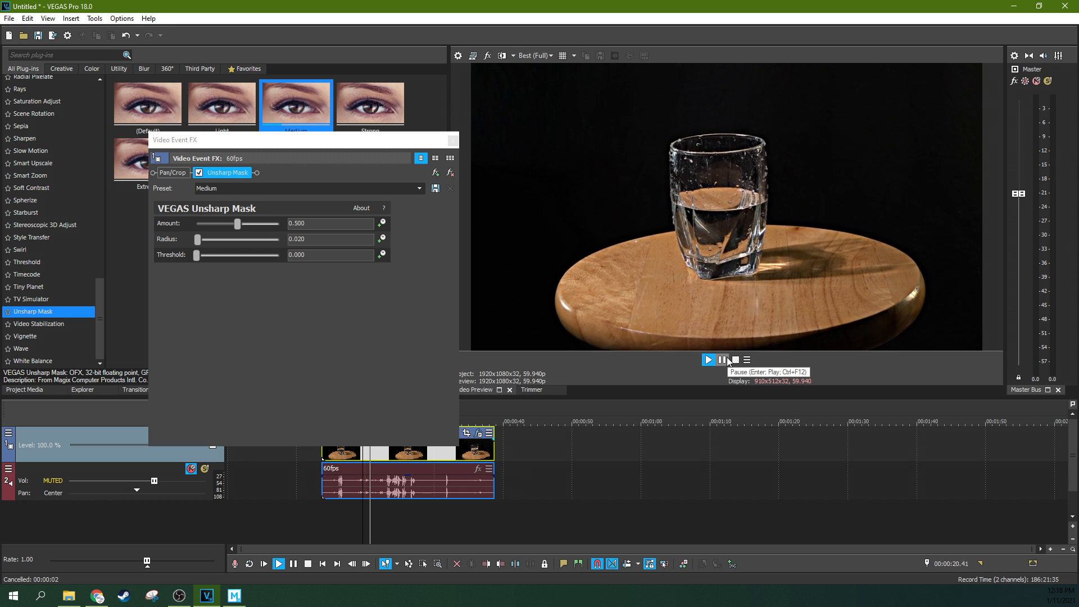
click(199, 173)
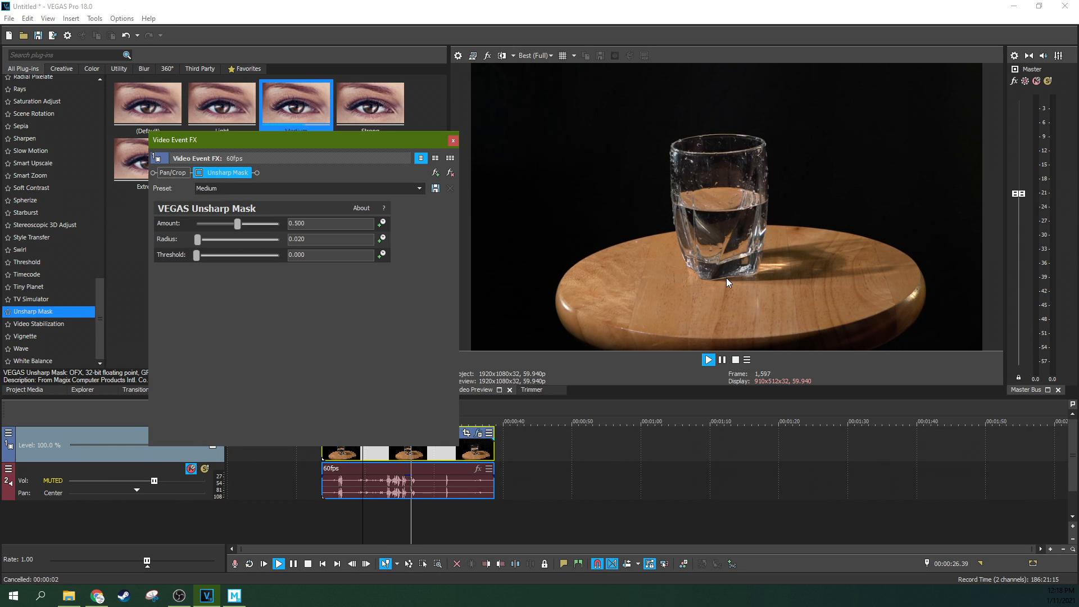
click(724, 361)
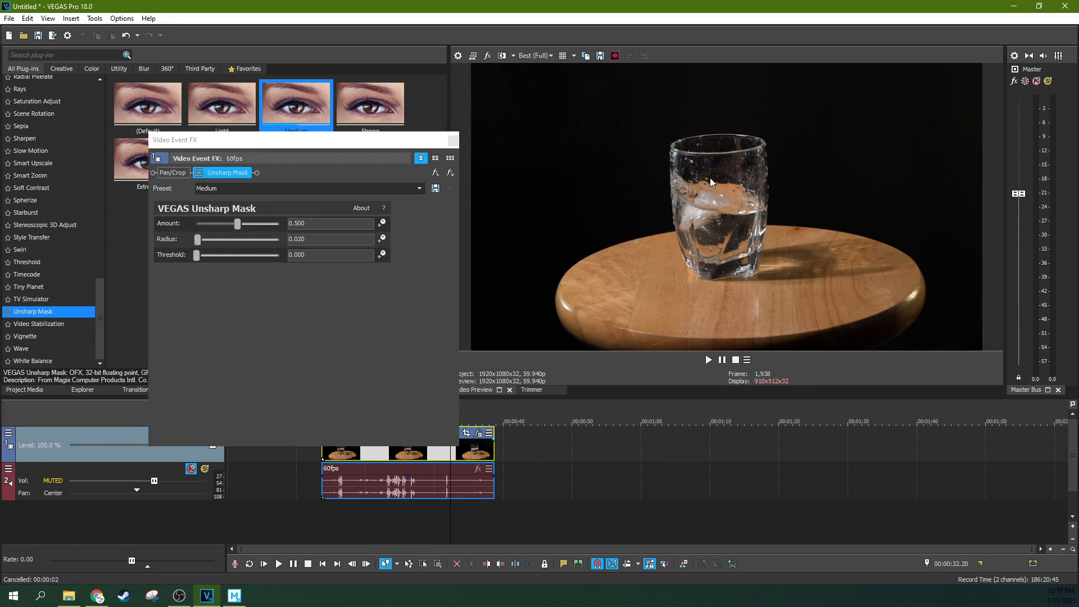
Step frame by frame around the splash to the frame at 00:00:31.44, where the object drops into the glass.
key(Left)
key(Left)
key(Left)
key(Left)
key(Left)
key(Left)
key(Left)
key(Left)
key(Left)
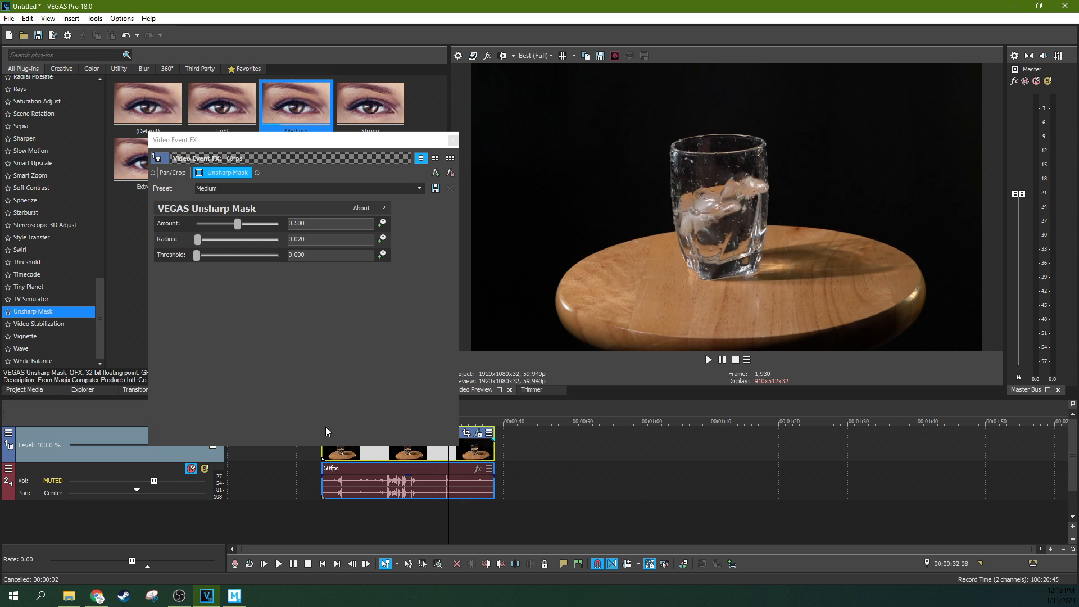
key(Right)
key(Right)
key(Right)
key(Right)
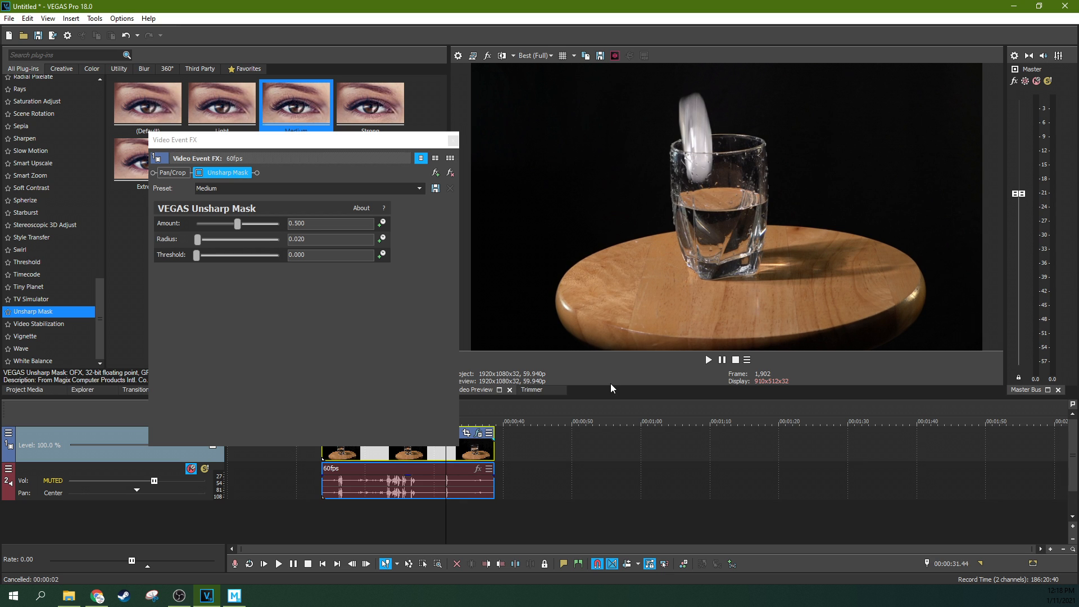
Re-enable the Unsharp Mask and set its Amount to 0.585 and Radius to 0.061.
click(199, 173)
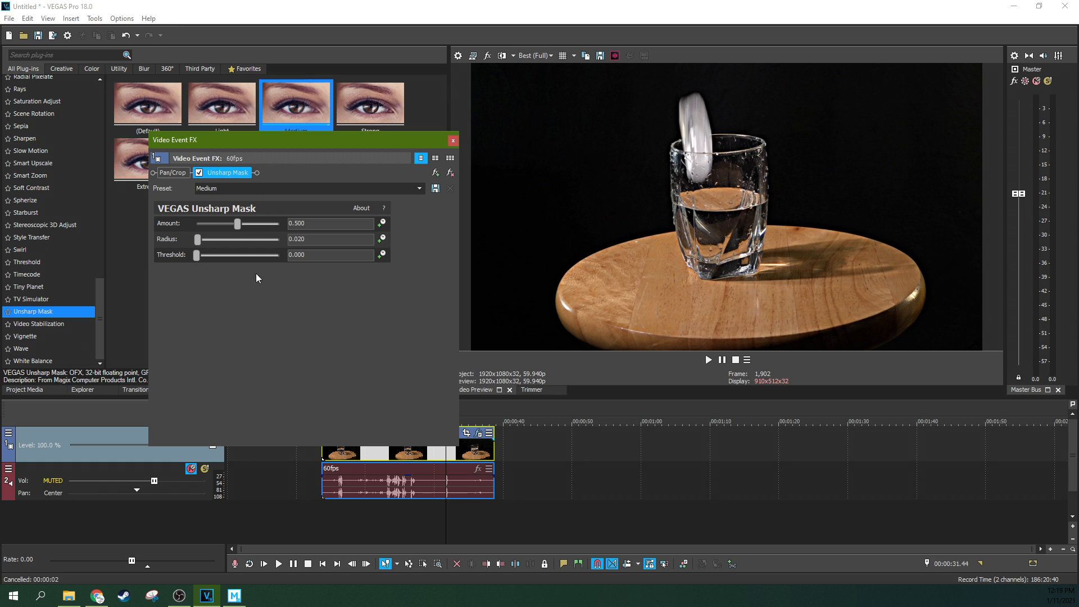
drag(234, 225, 188, 241)
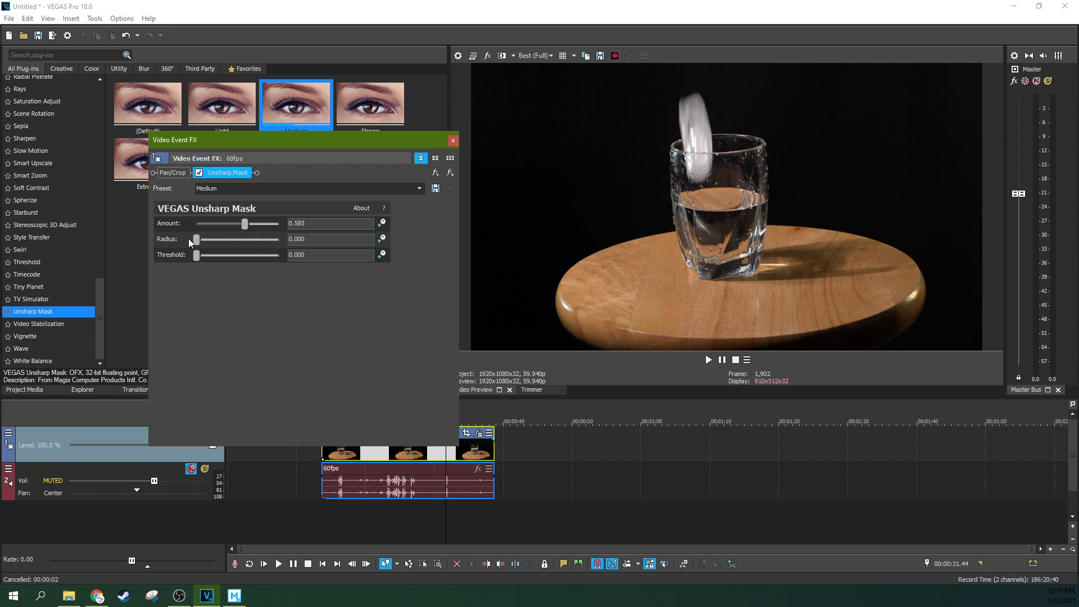
drag(195, 242, 280, 255)
drag(279, 255, 190, 252)
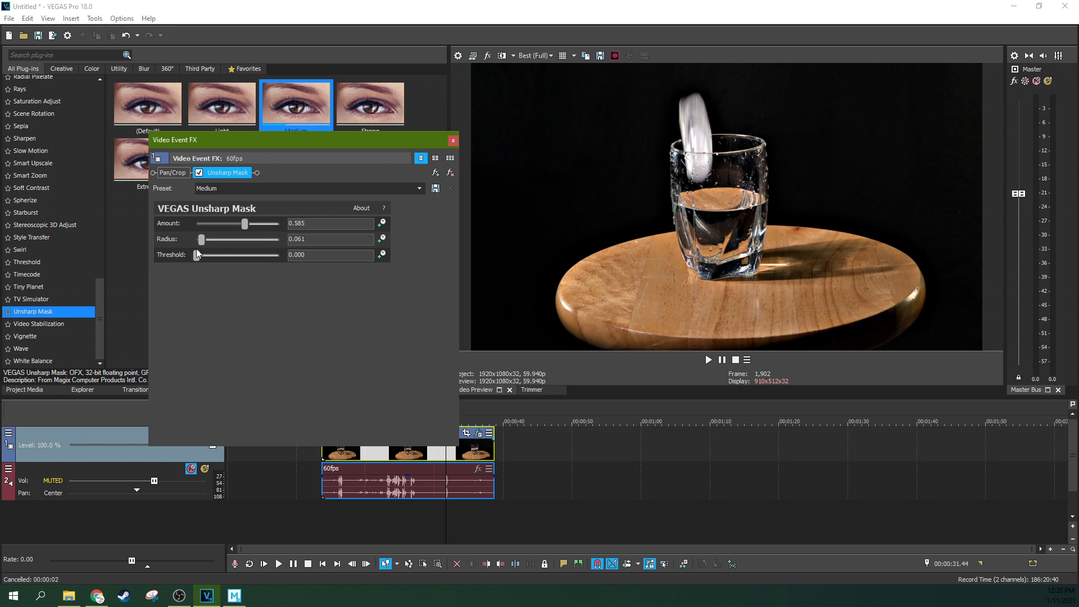
Switch the clip's Unsharp Mask to the Strong preset and fine-tune its Radius, with the Threshold at 0.109.
drag(194, 254, 204, 255)
drag(204, 257, 201, 256)
drag(208, 259, 209, 260)
mouse_move(210, 257)
mouse_down()
mouse_move(229, 259)
mouse_move(218, 259)
mouse_up()
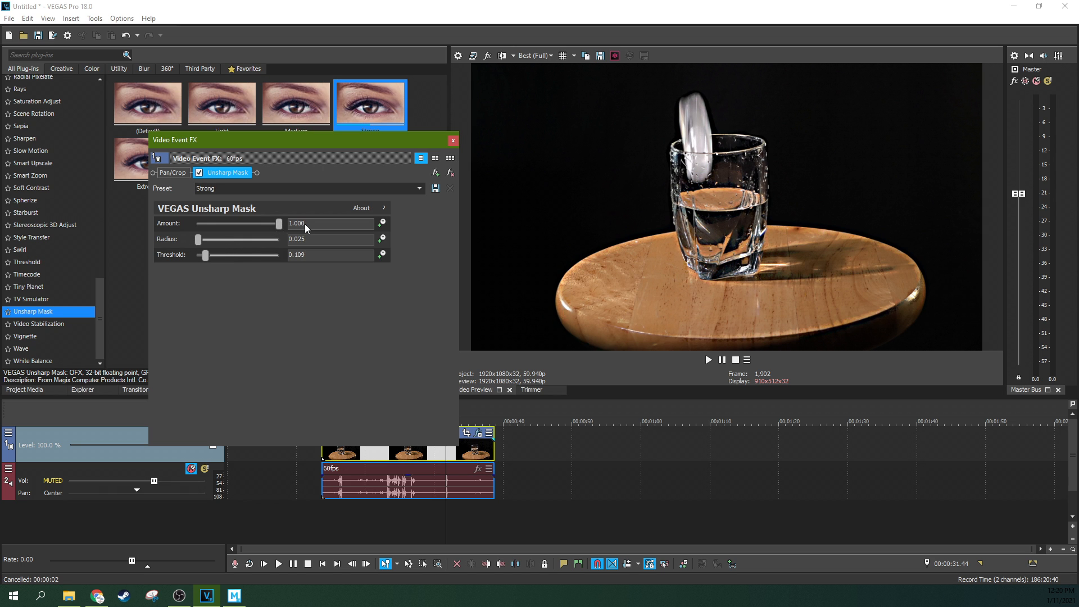
drag(199, 240, 203, 243)
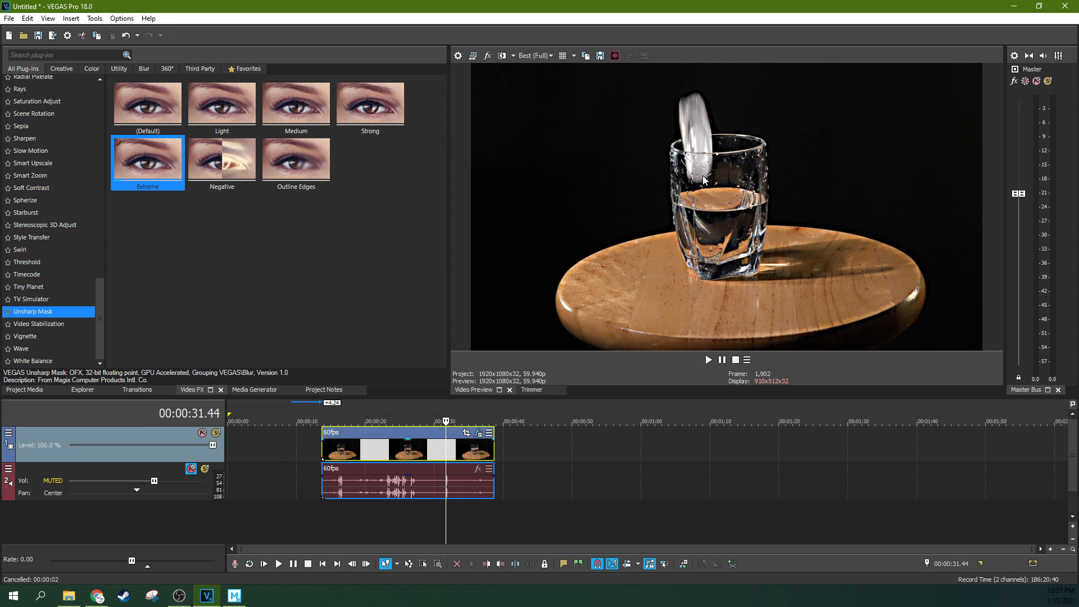
Play back the sharpened 60fps clip from near its beginning, at about 00:00:15.49.
key(space)
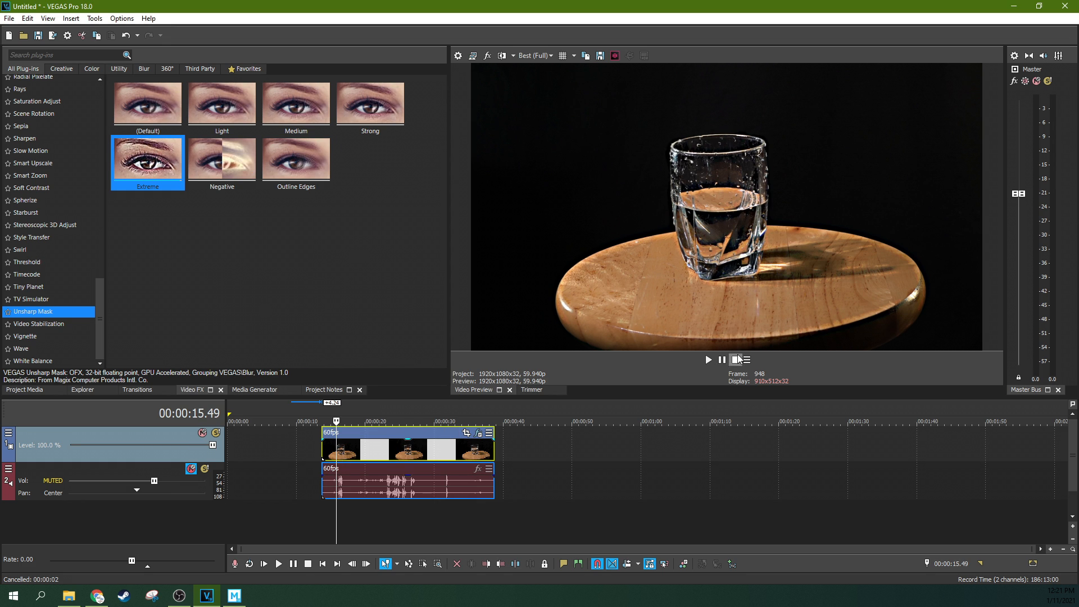
click(718, 363)
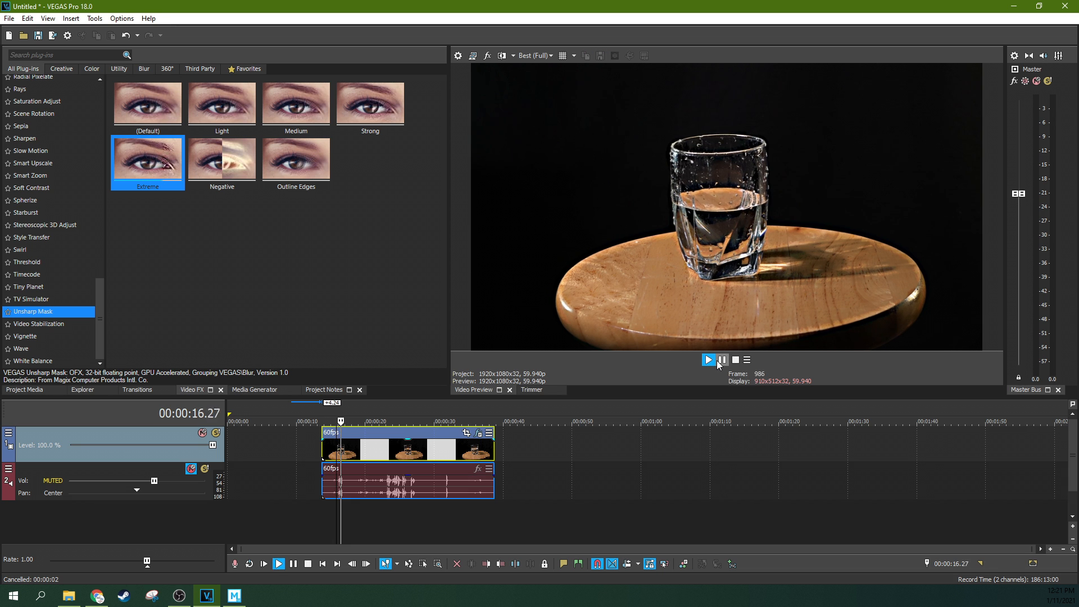